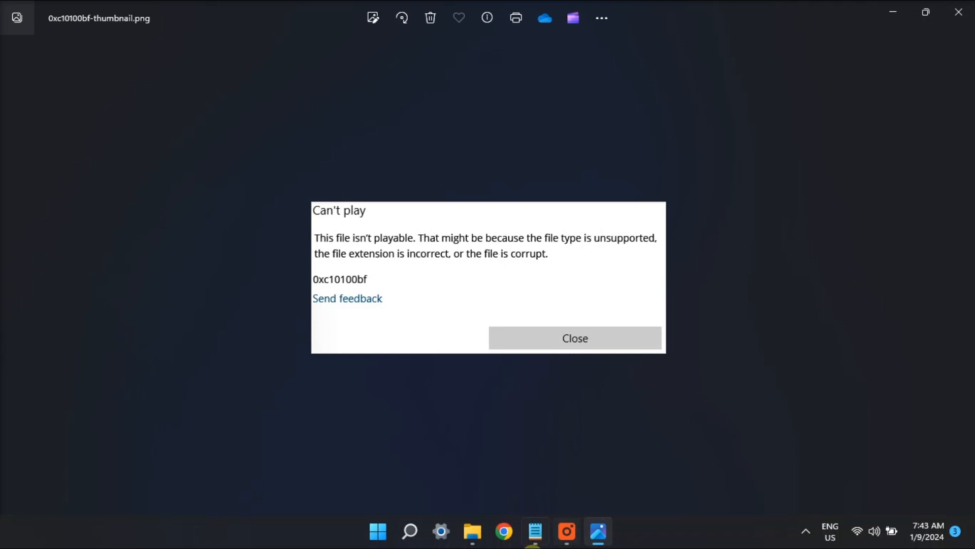
Launch Google Chrome from the taskbar while Photos shows the 0xc10100bf error.
{"action": "left_click", "coordinate": [505, 533]}
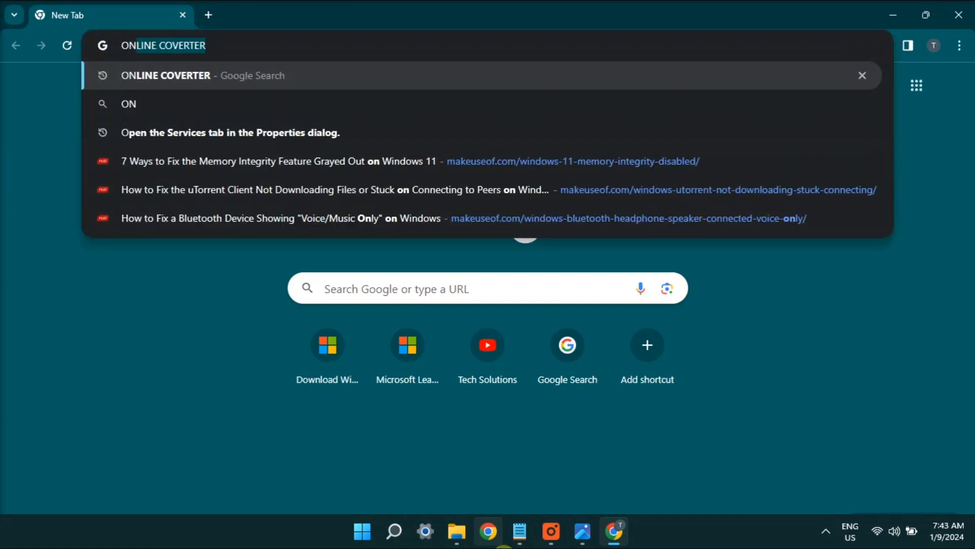
{"action": "type", "text": "LINE"}
Run the web search for 'ONLINE COVERTER'.
{"action": "key", "text": "Return"}
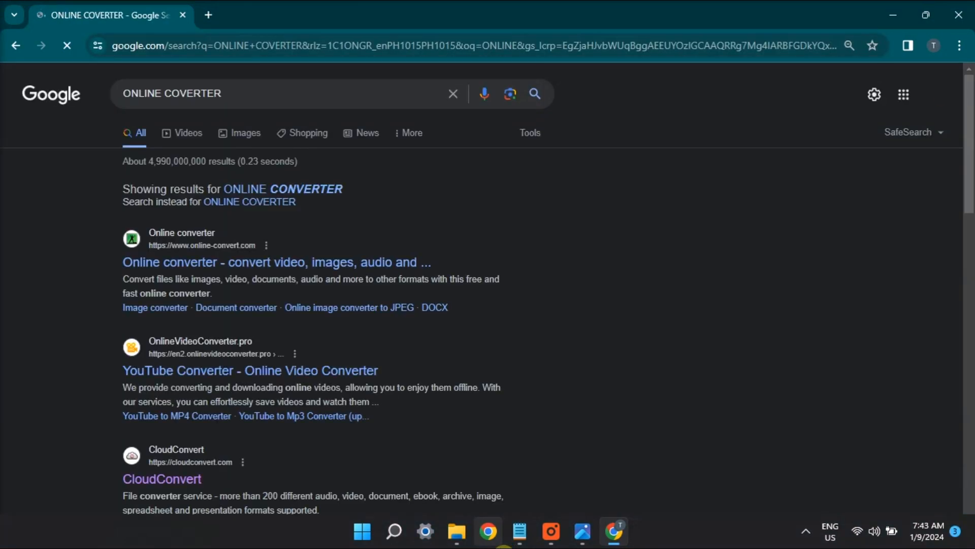
On CloudConvert, set the conversion from MP4 to AVI.
{"action": "left_click", "coordinate": [161, 479]}
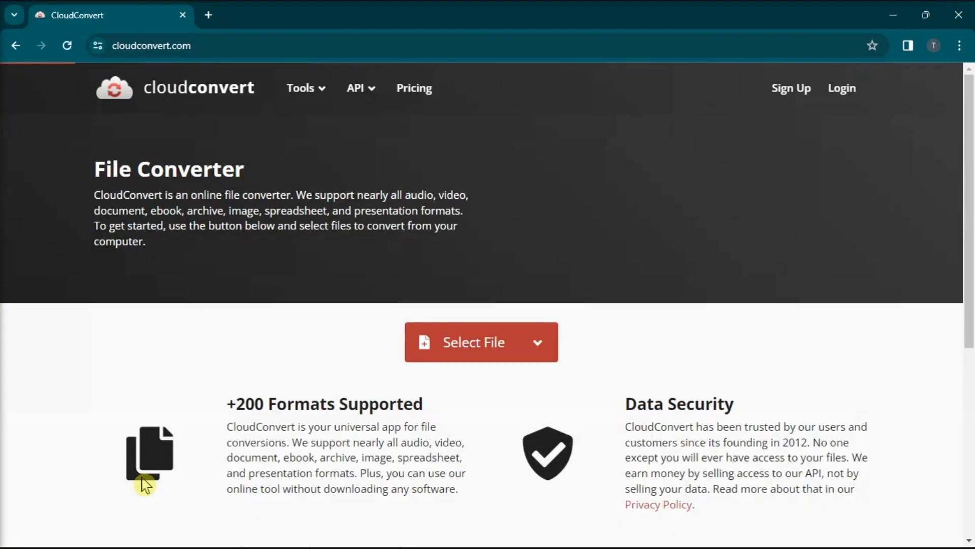
{"action": "left_click", "coordinate": [666, 205]}
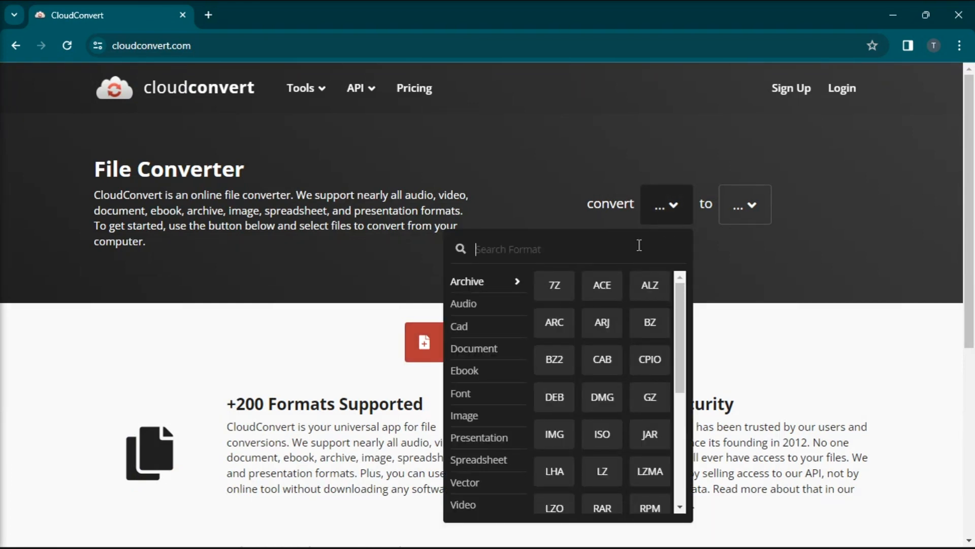
{"action": "mouse_move", "coordinate": [466, 483]}
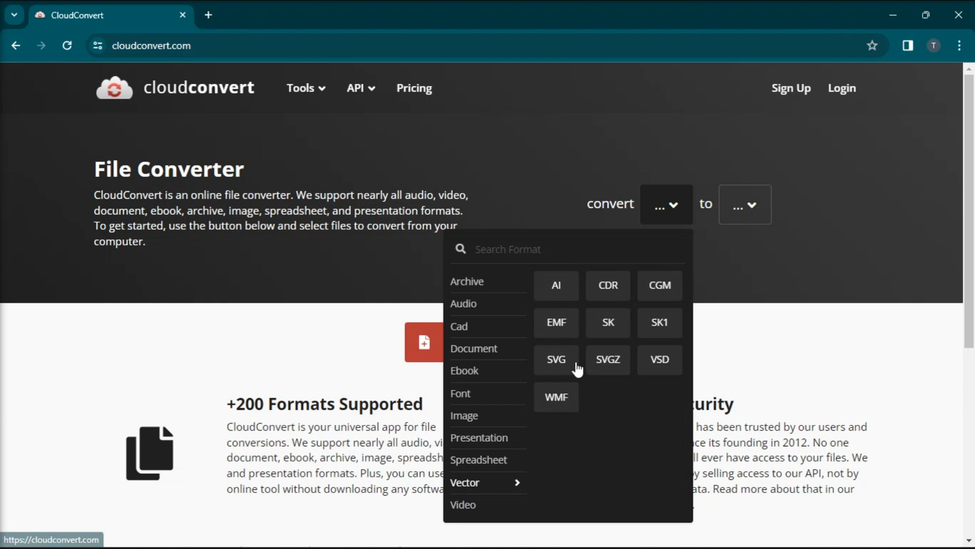
{"action": "left_click", "coordinate": [602, 433]}
{"action": "left_click", "coordinate": [755, 201]}
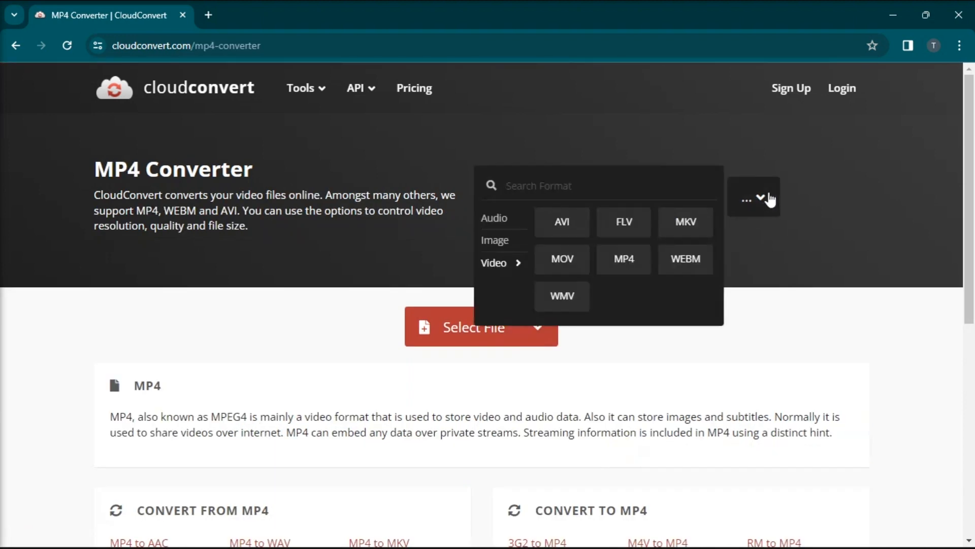
{"action": "left_click", "coordinate": [564, 222]}
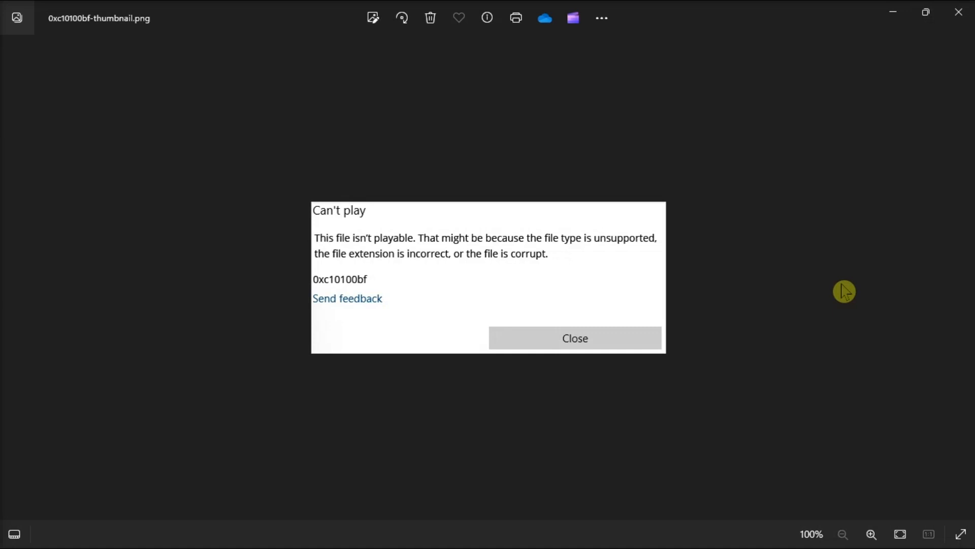
Launch Control Panel from the Start search for 'Control'.
{"action": "left_click", "coordinate": [378, 530]}
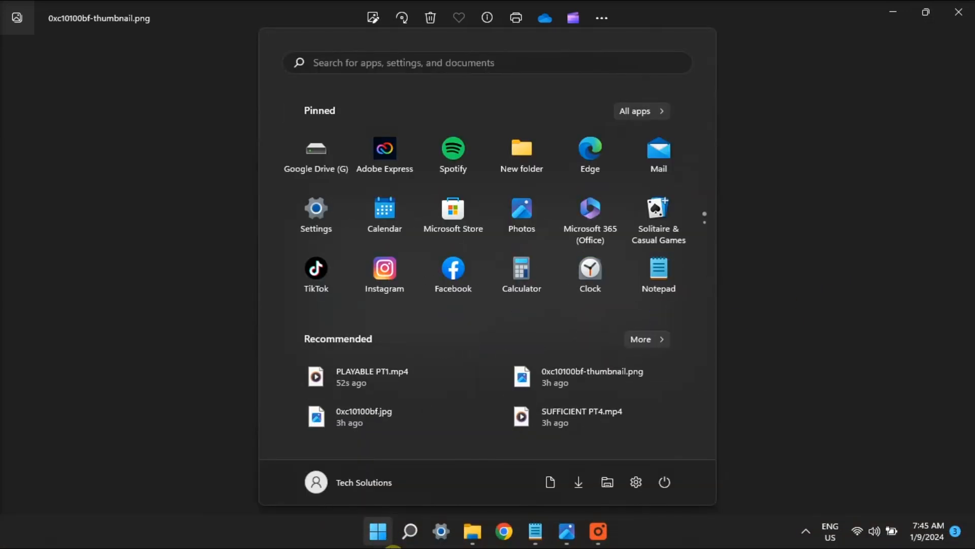
{"action": "type", "text": "CONTROL"}
{"action": "key", "text": "Return"}
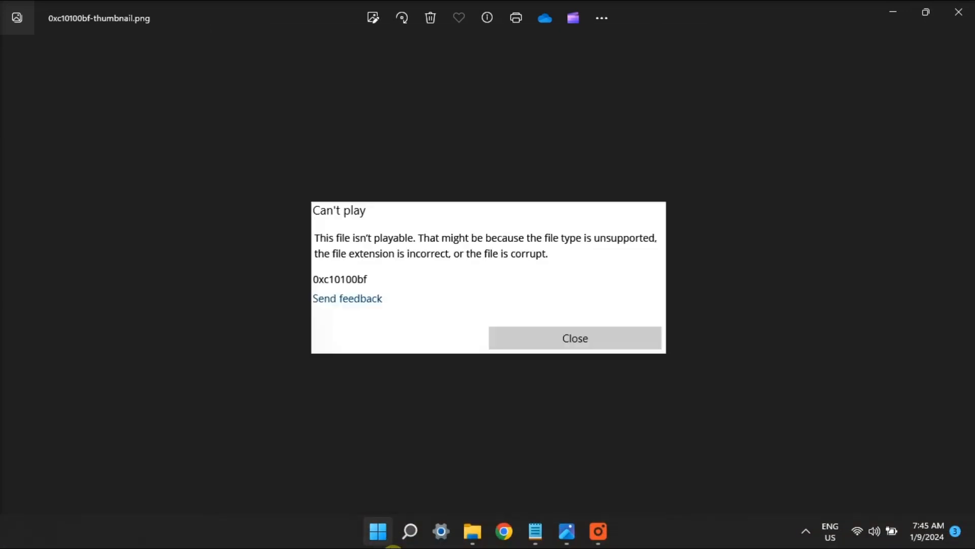
{"action": "scroll", "coordinate": [680, 419], "scroll_direction": "down", "scroll_amount": 3}
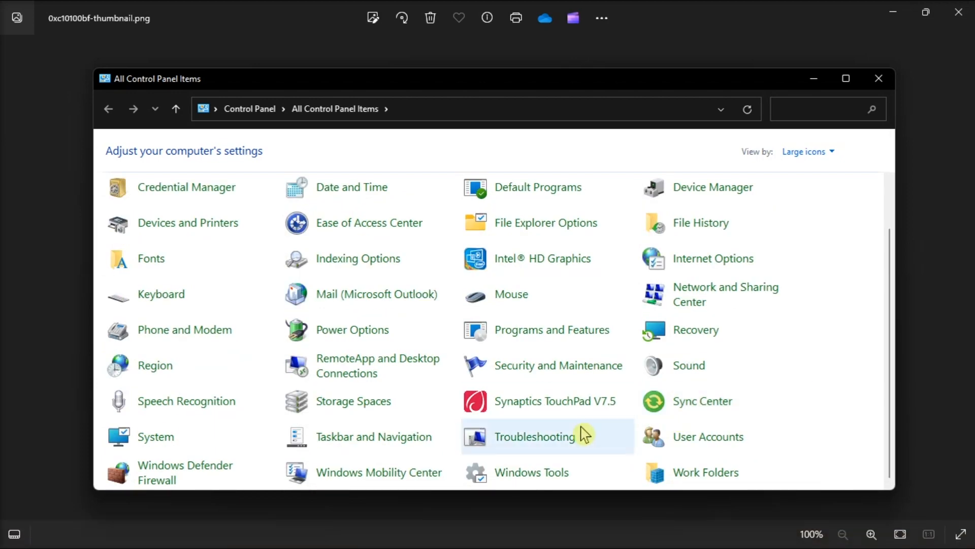
From Troubleshooting > View all, start the Windows Media Player Settings troubleshooter detection.
{"action": "left_click", "coordinate": [545, 441]}
{"action": "left_click", "coordinate": [545, 440]}
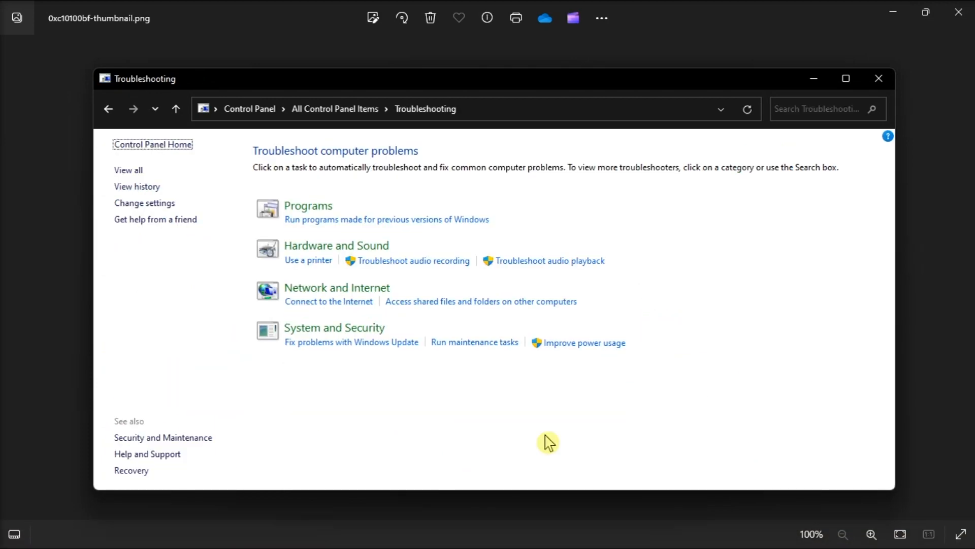
{"action": "left_click", "coordinate": [129, 170]}
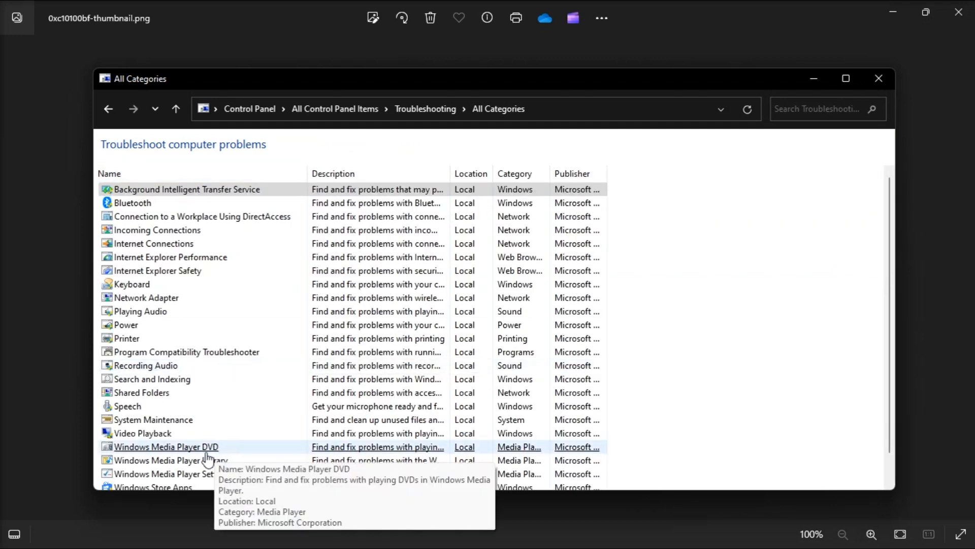
{"action": "left_click", "coordinate": [186, 479]}
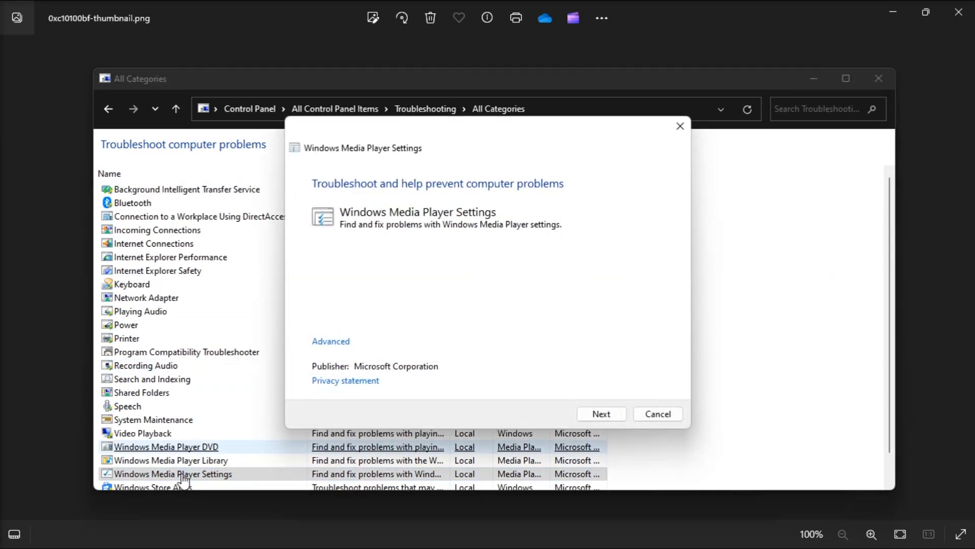
{"action": "left_click", "coordinate": [602, 414]}
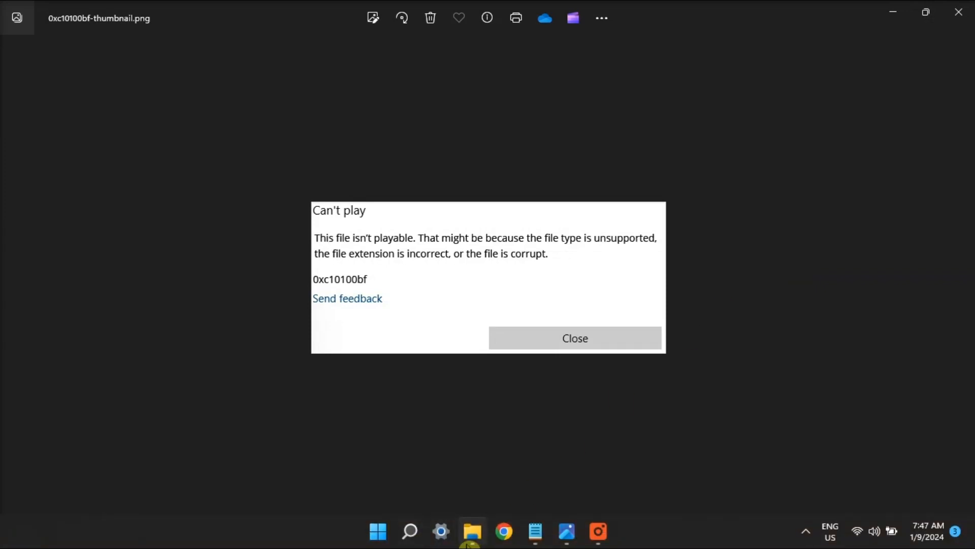
Open sample.mp4 with Movies & TV via the Open with menu.
{"action": "left_click", "coordinate": [471, 531]}
{"action": "left_click", "coordinate": [219, 191]}
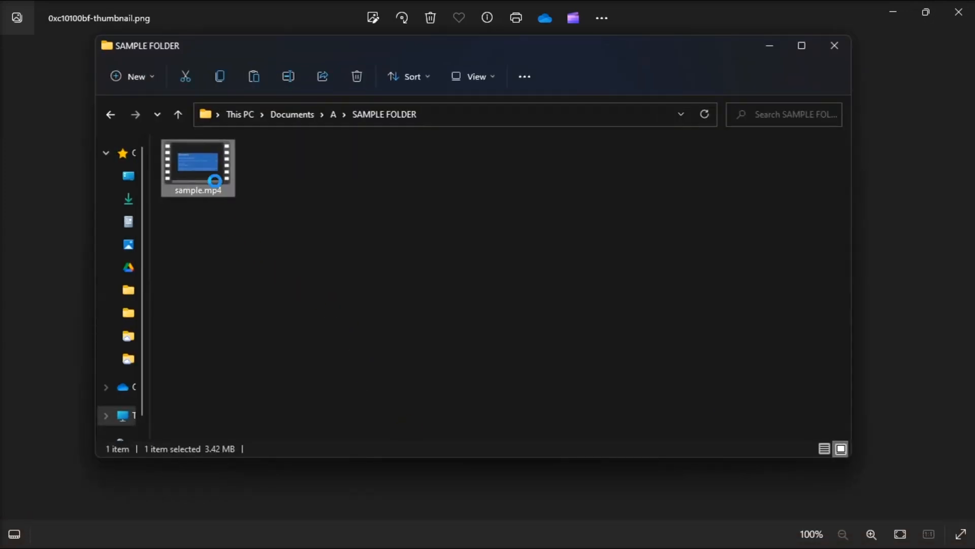
{"action": "right_click", "coordinate": [216, 181]}
{"action": "mouse_move", "coordinate": [272, 252]}
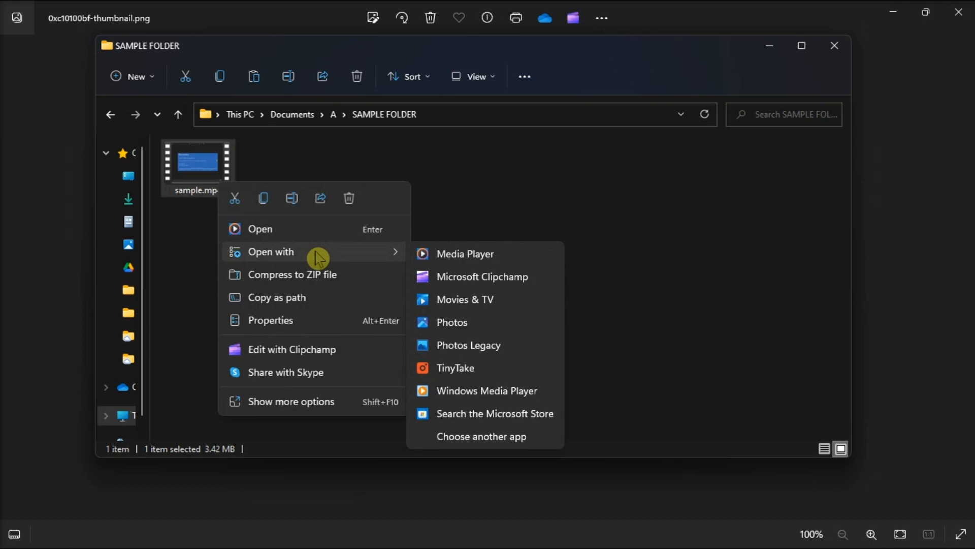
{"action": "left_click", "coordinate": [465, 300]}
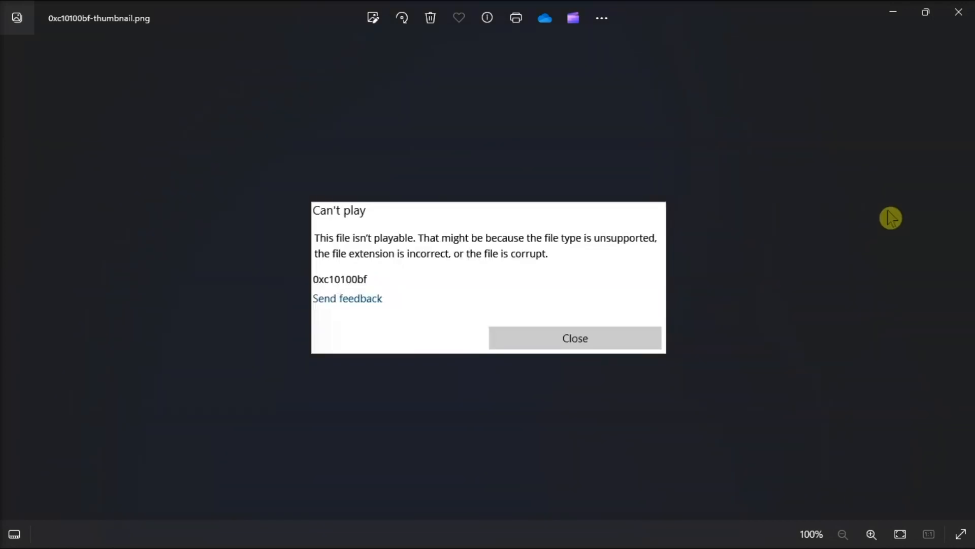